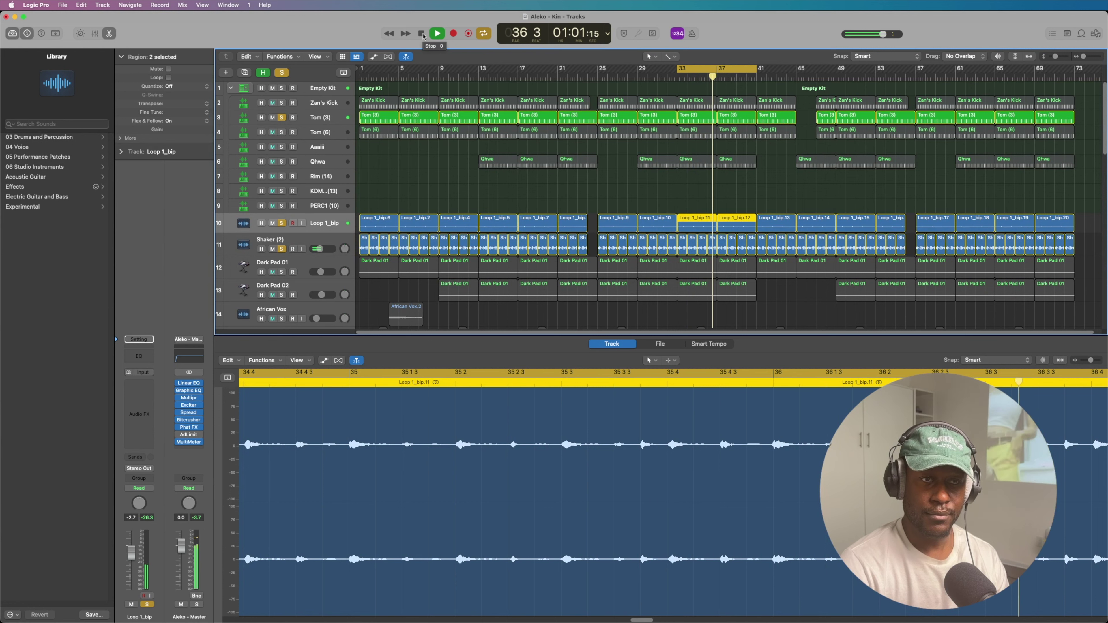
Step: Play back the cycled section with the Tom, Qhwa, Loop 1_bip and Shaker (2) percussion tracks soloed
{"action": "left_click", "coordinate": [437, 34]}
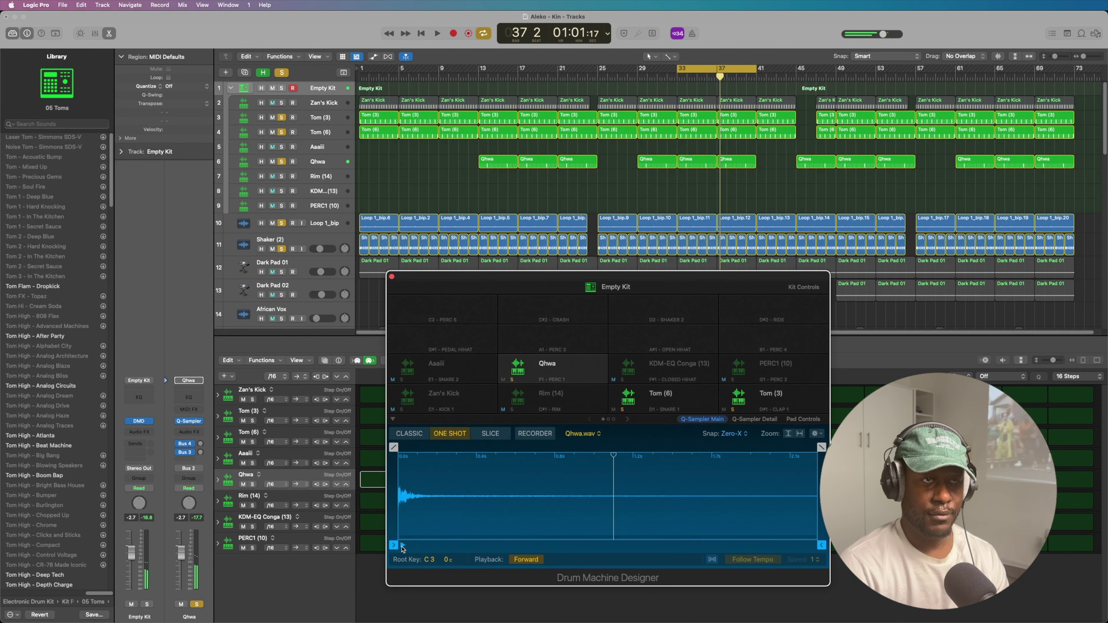
{"action": "left_click", "coordinate": [437, 34]}
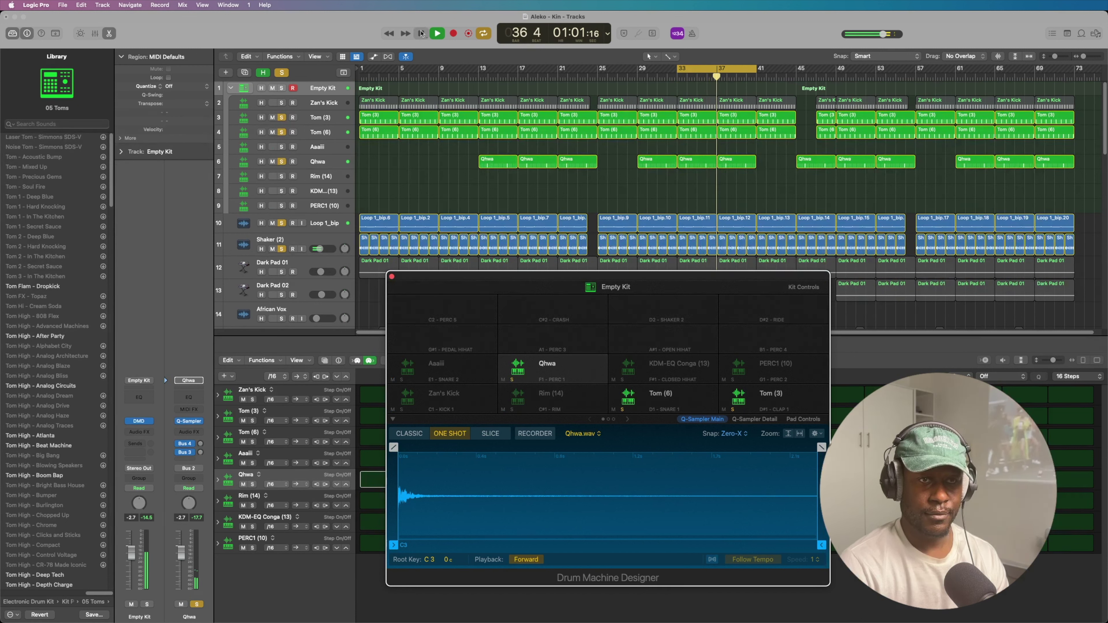
{"action": "left_click", "coordinate": [421, 33]}
{"action": "left_click", "coordinate": [437, 34]}
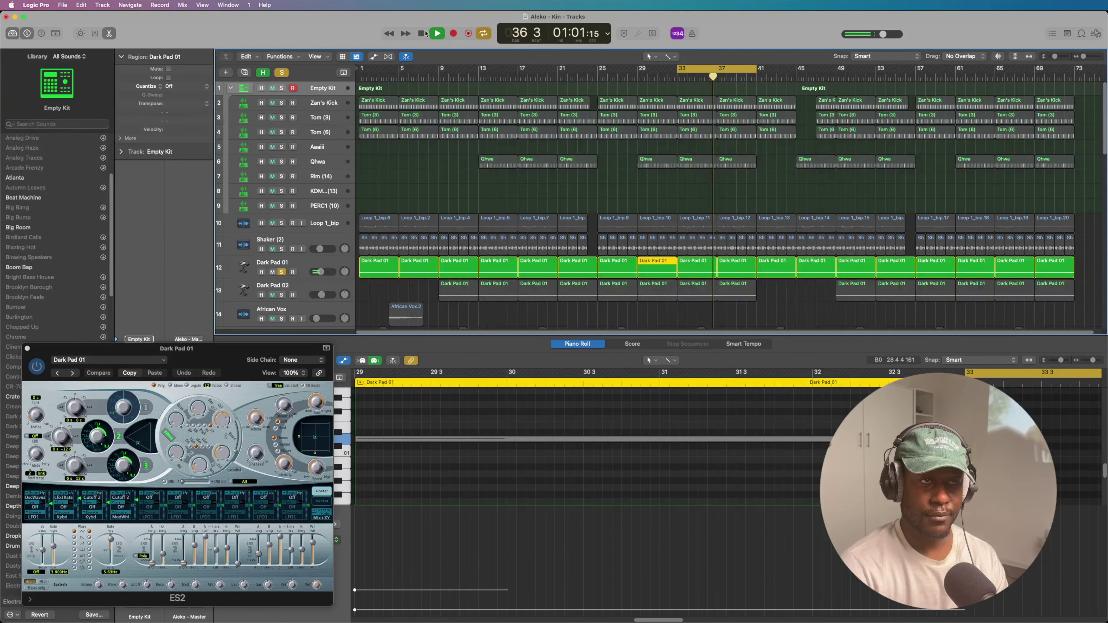
Step: Audition the soloed Dark Pad 01 and Dark Pad 02 tracks, first by themselves and with the drum kit and percussion
{"action": "left_click", "coordinate": [424, 34]}
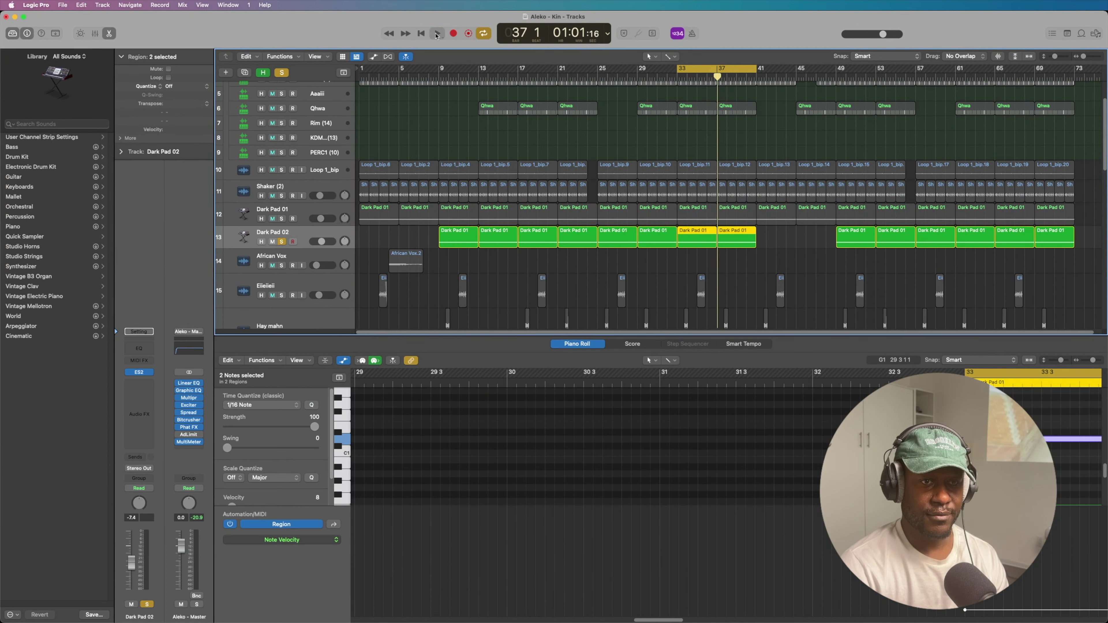
{"action": "left_click", "coordinate": [437, 34]}
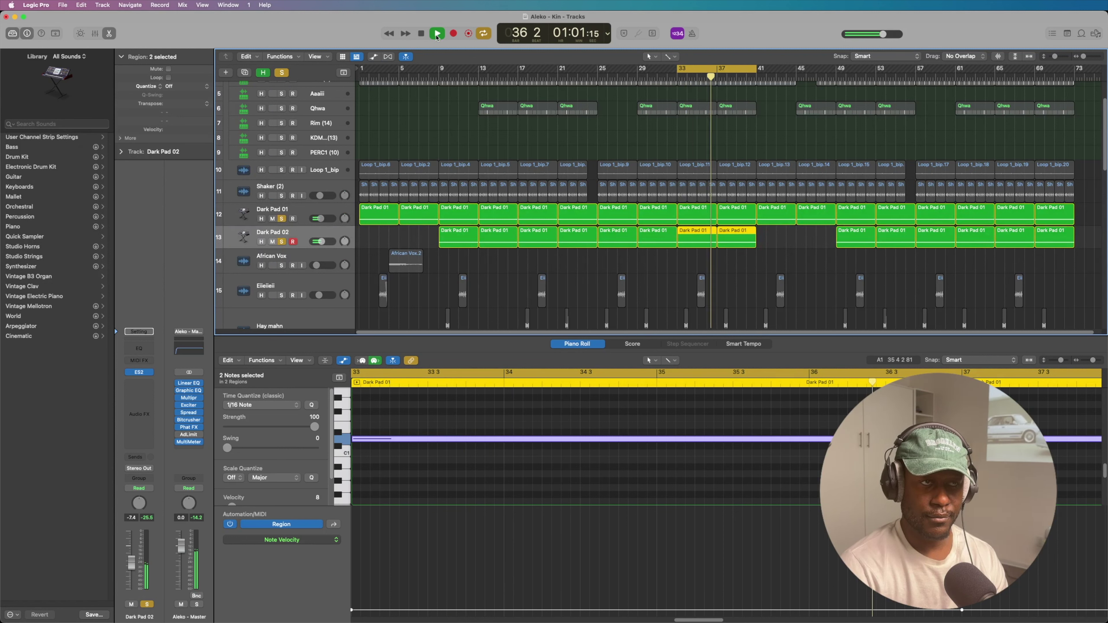
{"action": "left_click", "coordinate": [422, 36]}
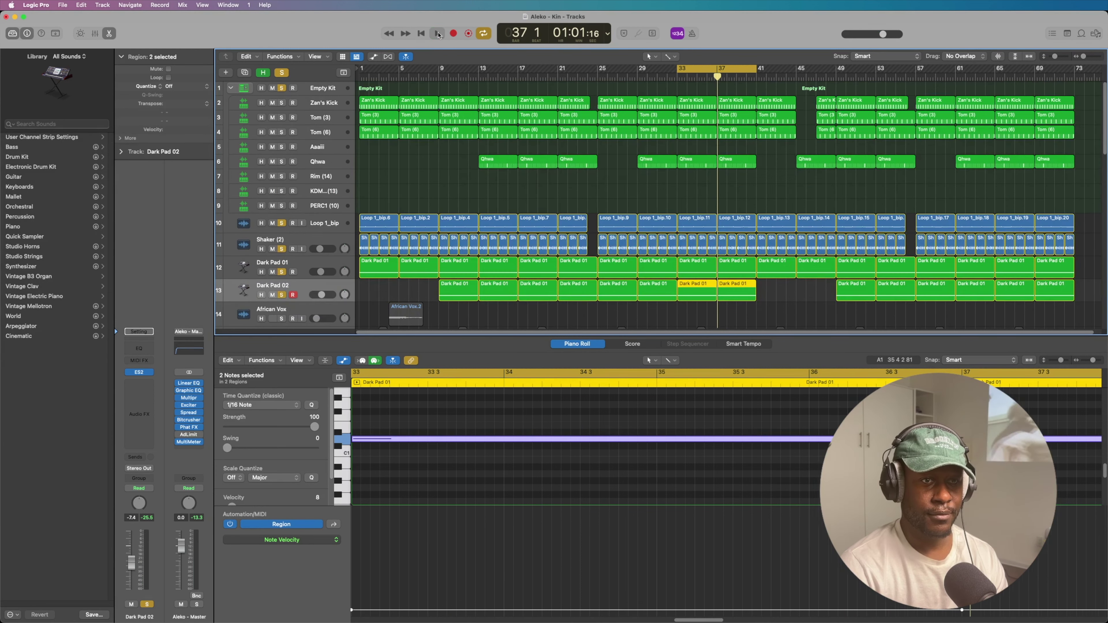
{"action": "left_click", "coordinate": [438, 35]}
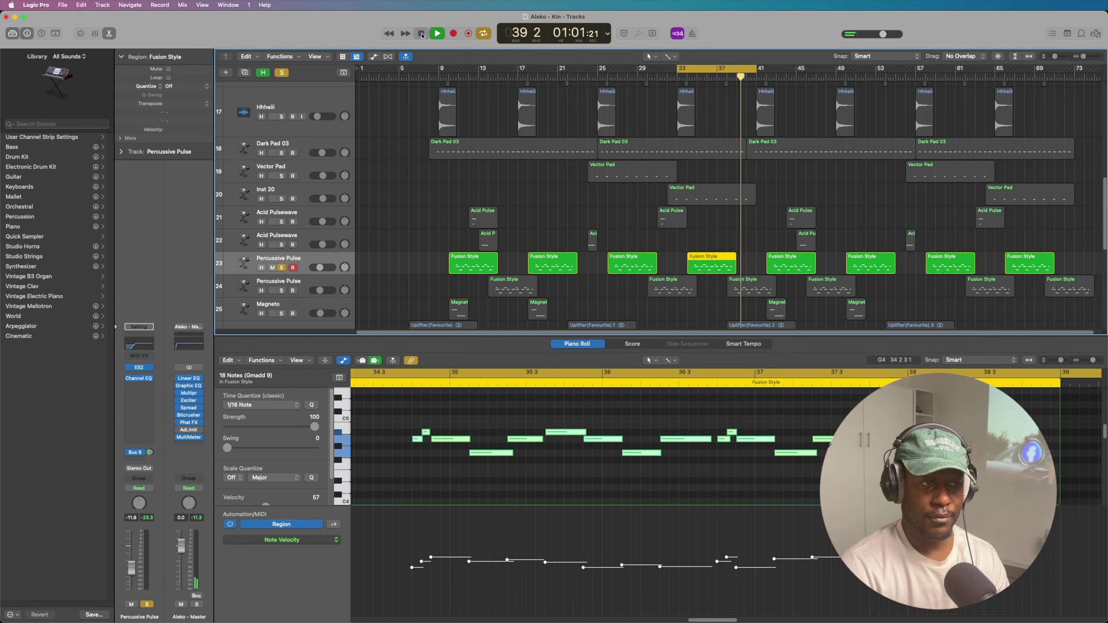
Step: Audition the two soloed Percussive Pulse tracks within the cycled section, together with the Shaker (2) and Dark Pad 01 tracks
{"action": "scroll", "coordinate": [695, 309], "scroll_direction": "up", "scroll_amount": 10}
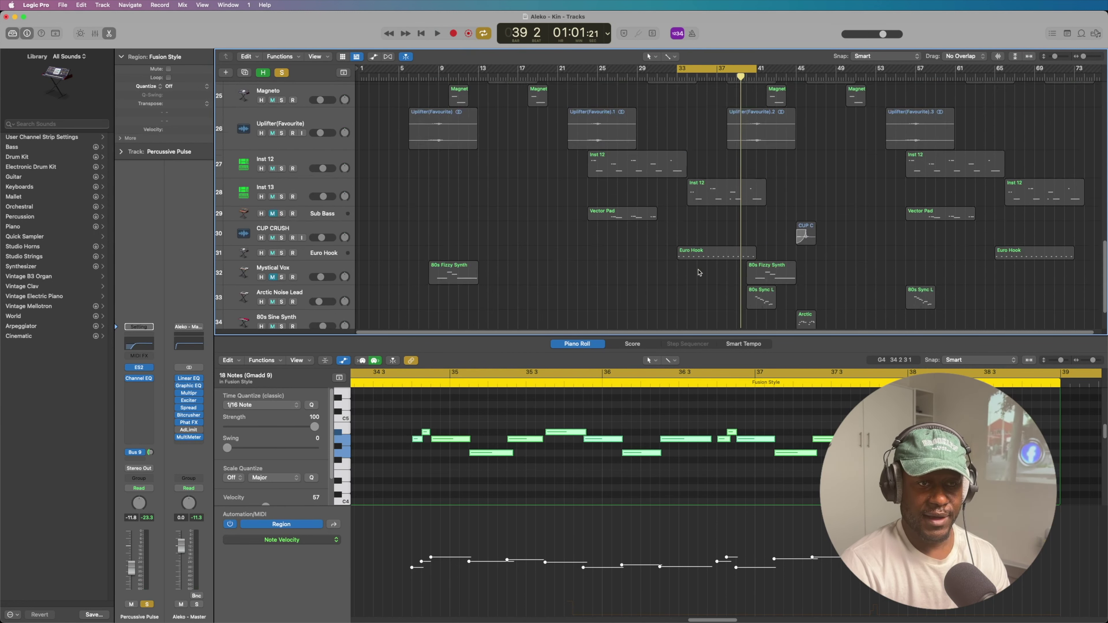
{"action": "key", "text": "space"}
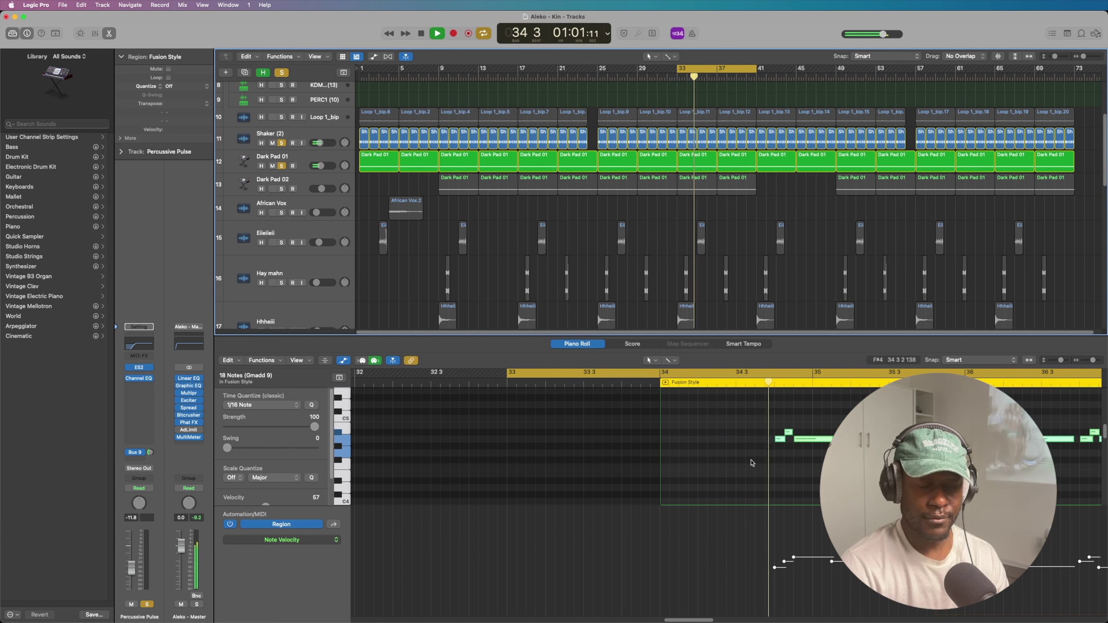
{"action": "left_click", "coordinate": [422, 33]}
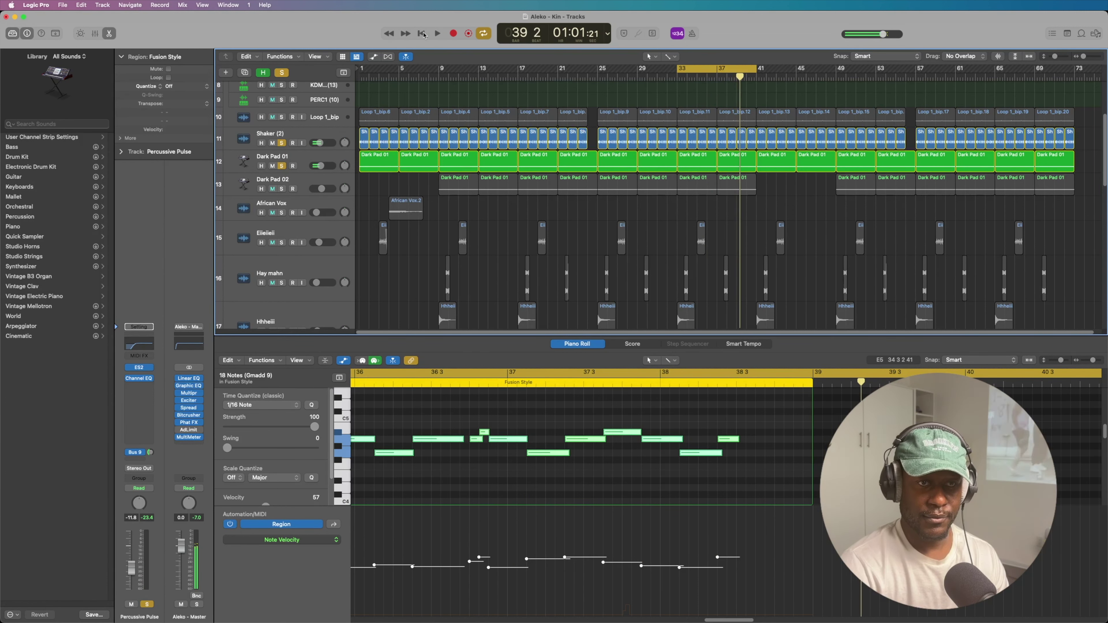
{"action": "scroll", "coordinate": [719, 219], "scroll_direction": "down", "scroll_amount": 3}
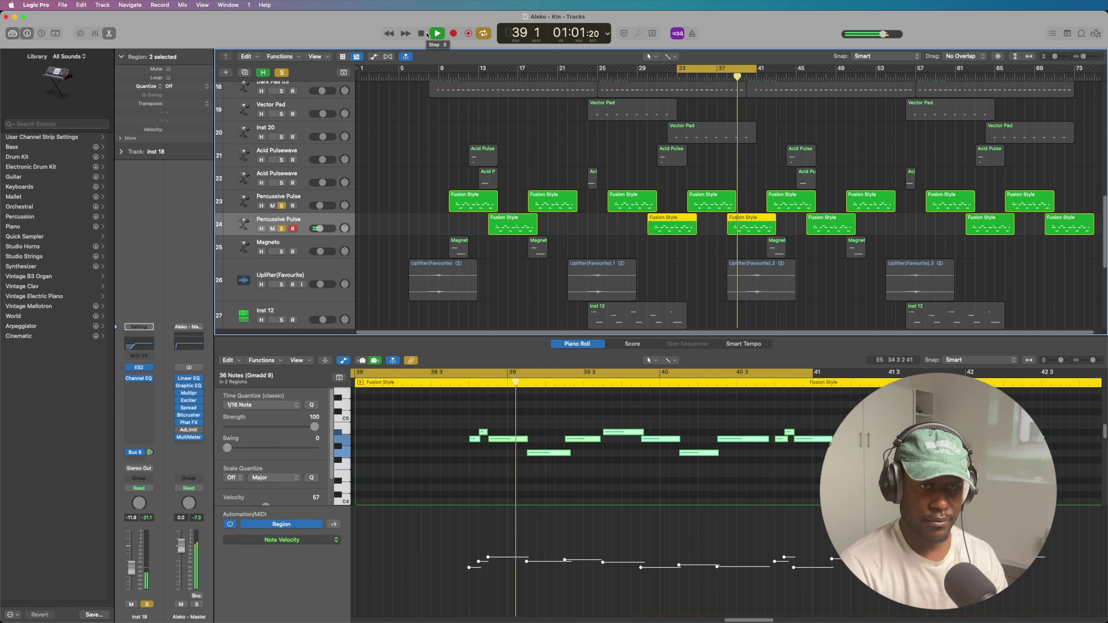
{"action": "left_click", "coordinate": [422, 33]}
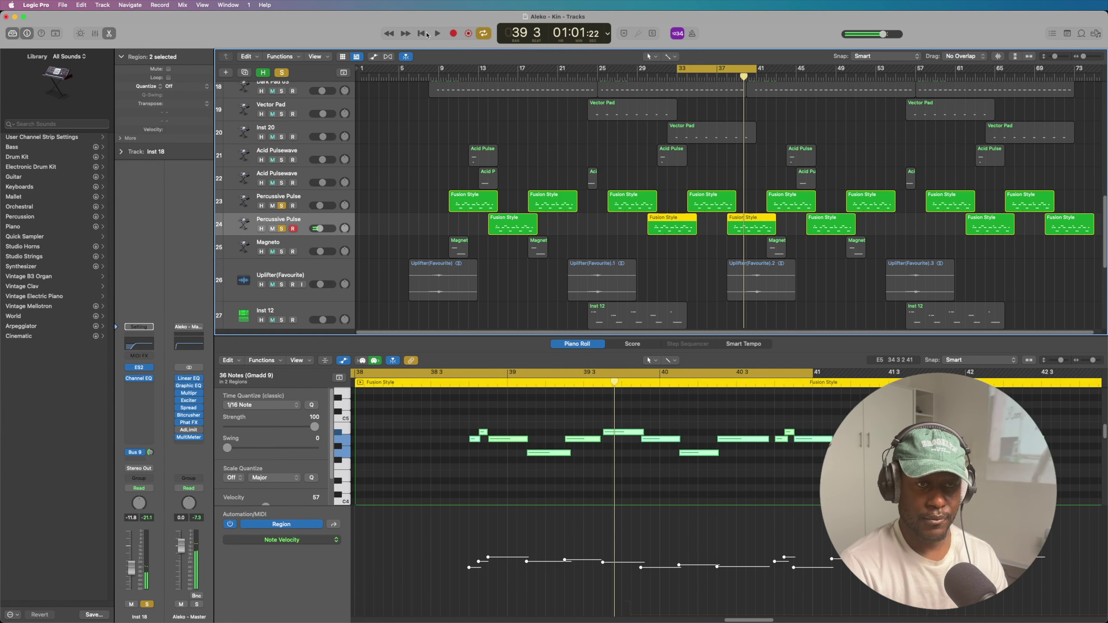
Step: Audition the Euro Hook track soloed over the cycled section
{"action": "scroll", "coordinate": [788, 274], "scroll_direction": "down", "scroll_amount": 6}
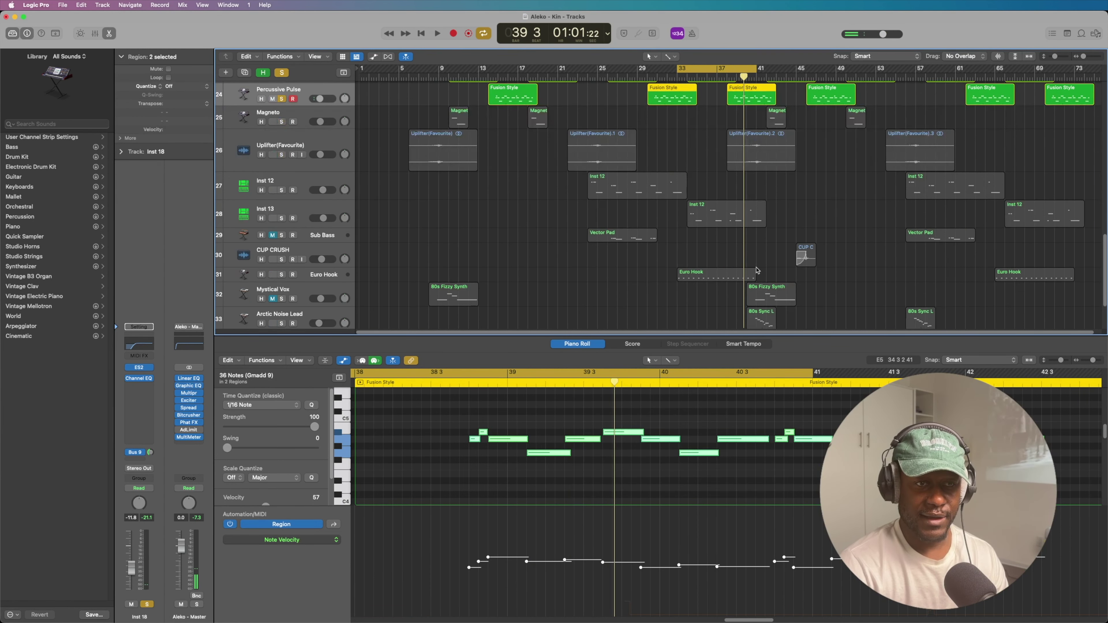
{"action": "left_click", "coordinate": [307, 212]}
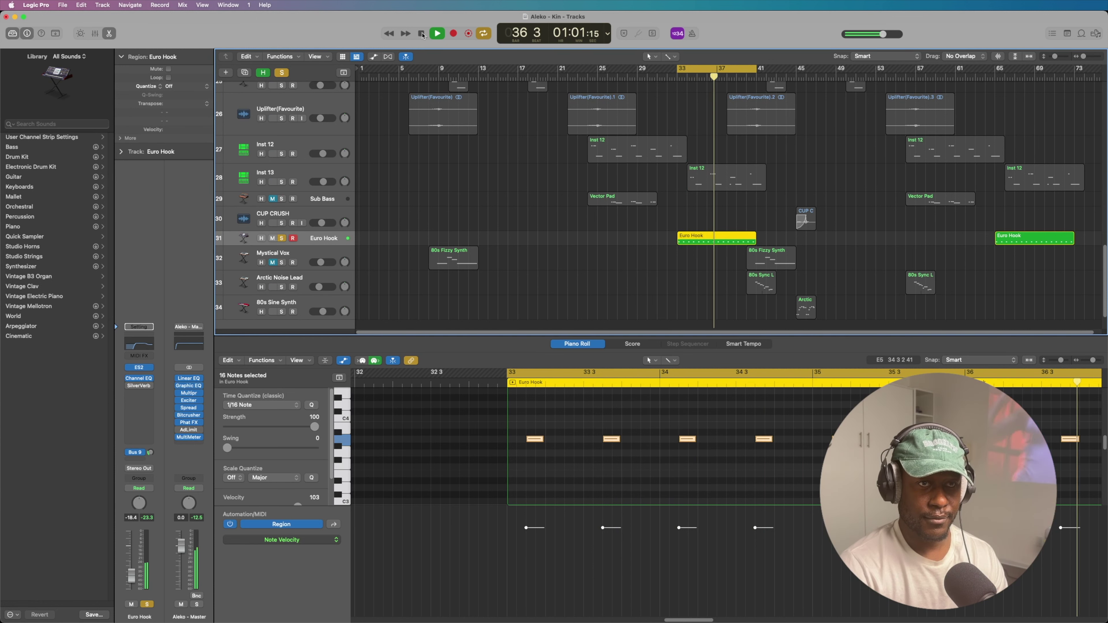
{"action": "left_click", "coordinate": [421, 34]}
Step: Play back the soloed Dark Pad, Percussive Pulse and Euro Hook tracks together in the cycled section
{"action": "scroll", "coordinate": [514, 223], "scroll_direction": "up", "scroll_amount": 6}
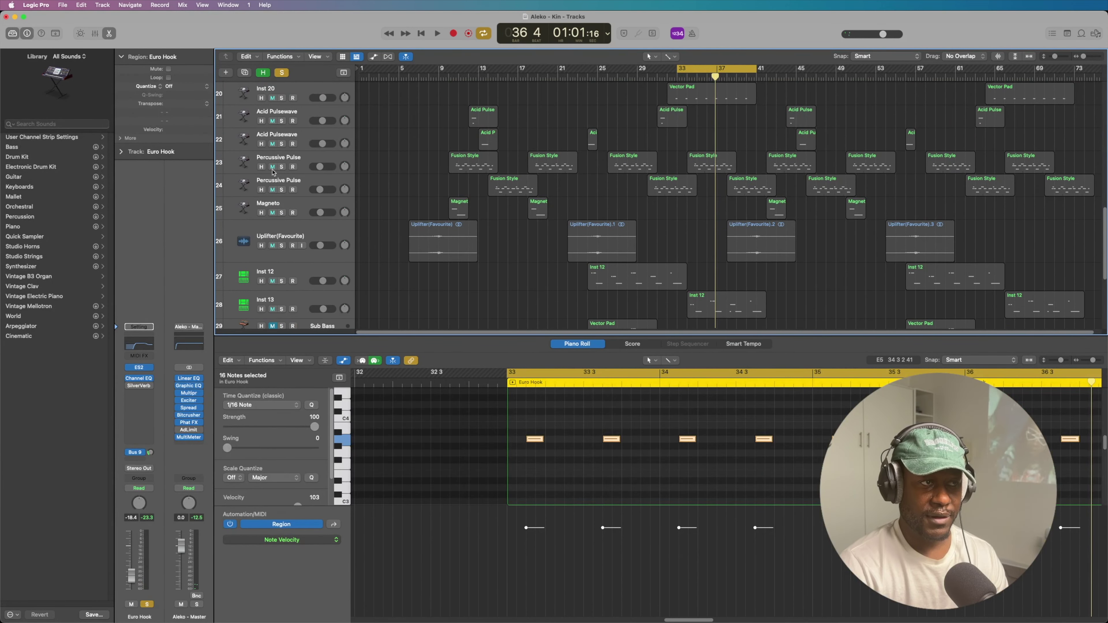
{"action": "scroll", "coordinate": [577, 197], "scroll_direction": "up", "scroll_amount": 9}
{"action": "key", "text": "space"}
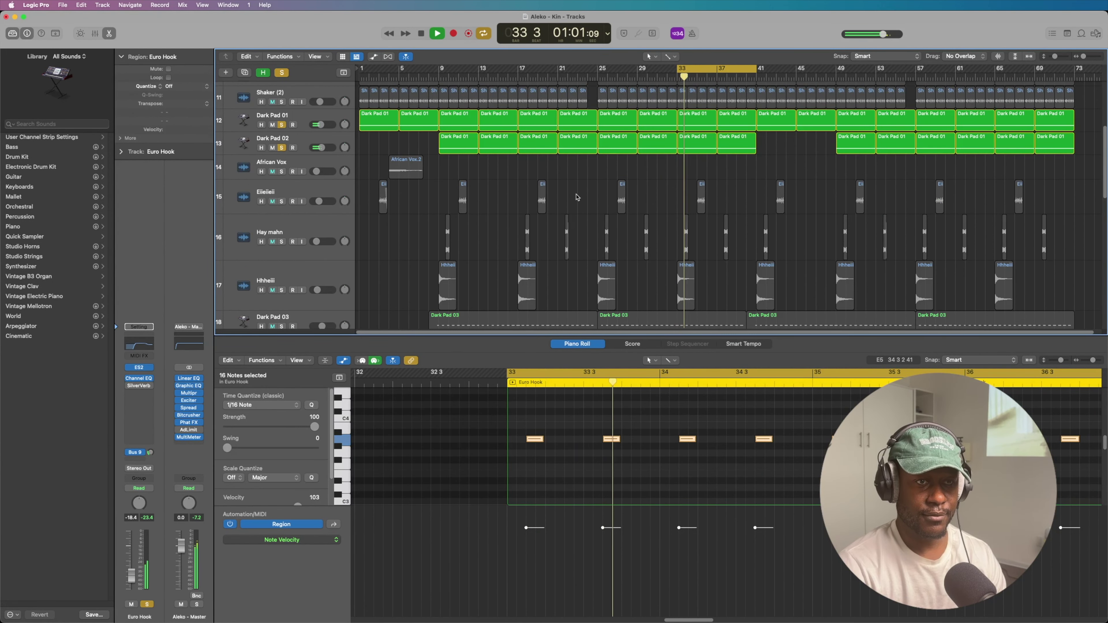
{"action": "scroll", "coordinate": [576, 198], "scroll_direction": "down", "scroll_amount": 5}
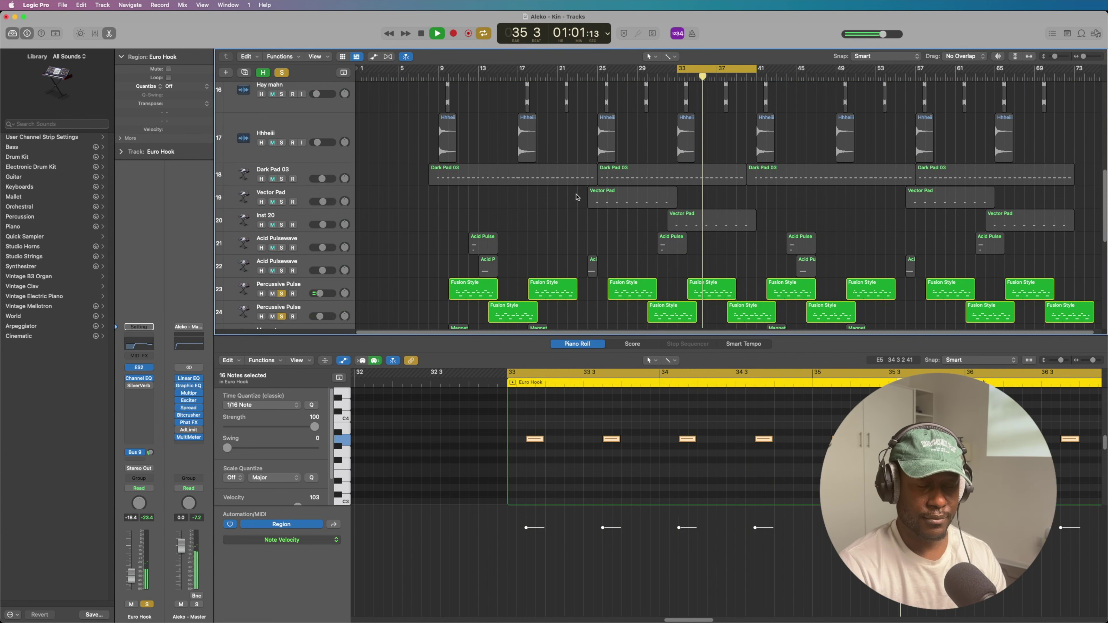
{"action": "scroll", "coordinate": [577, 197], "scroll_direction": "down", "scroll_amount": 4}
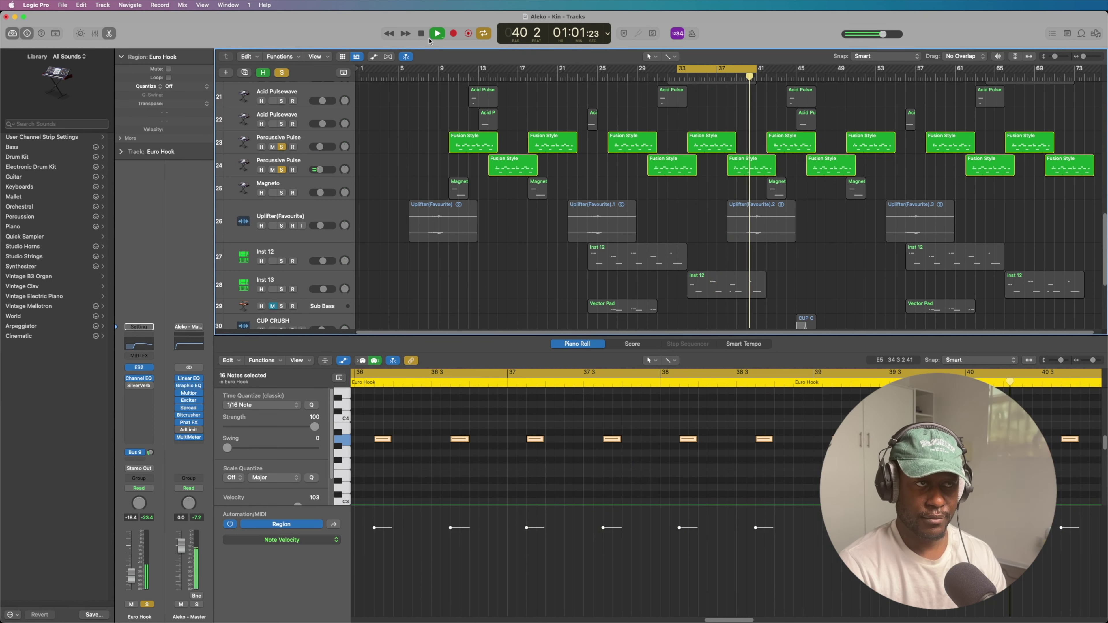
{"action": "key", "text": "space"}
Step: Select the Vector Pad and Inst 20 tracks and start playback
{"action": "scroll", "coordinate": [487, 218], "scroll_direction": "up", "scroll_amount": 5}
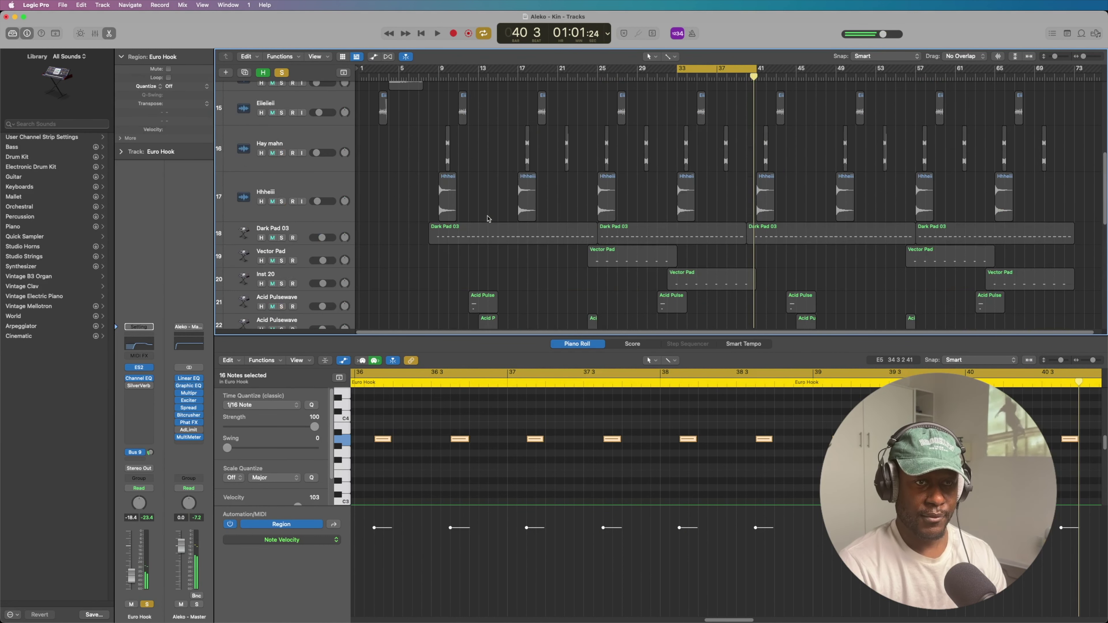
{"action": "left_click", "coordinate": [279, 256]}
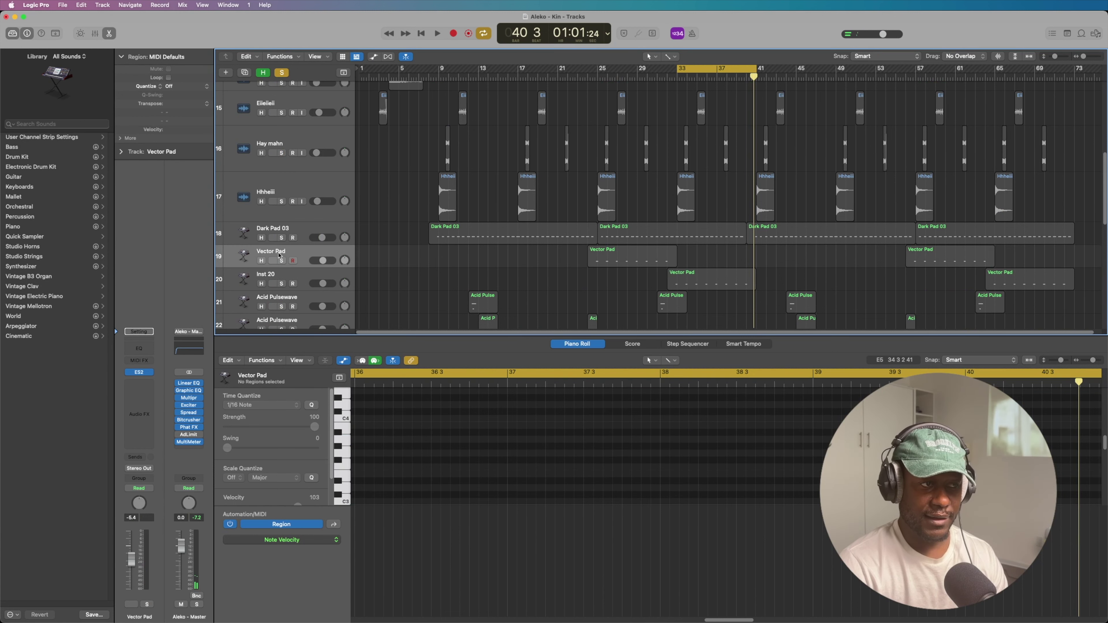
{"action": "left_click", "coordinate": [284, 270]}
{"action": "key", "text": "space"}
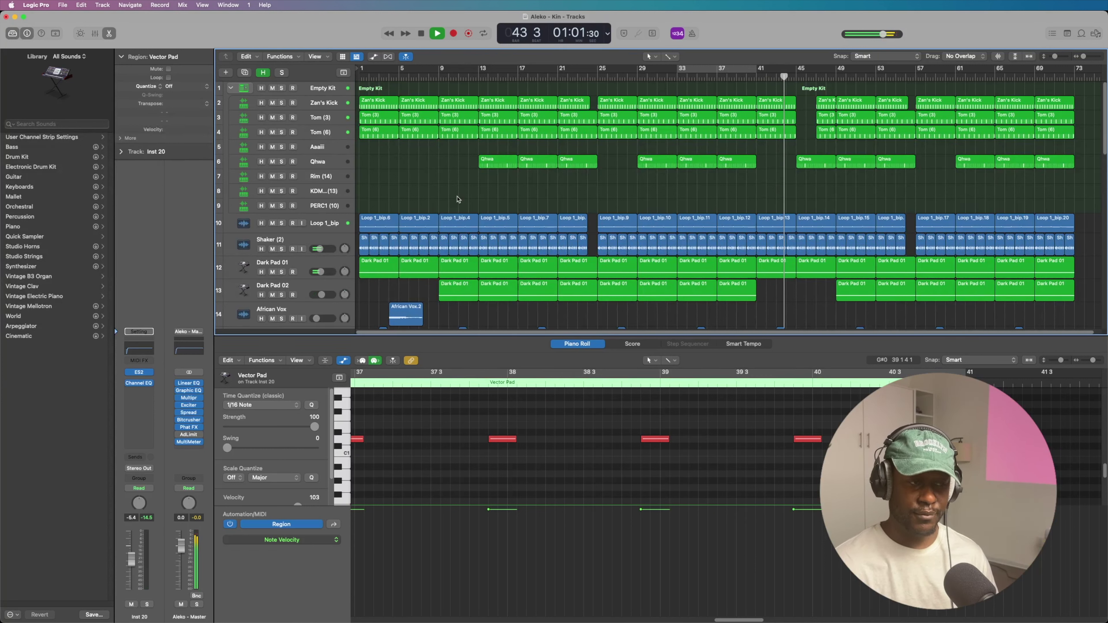
Step: Open the master channel's Bitcrusher and Phat FX plug-ins during playback and reposition their windows for viewing
{"action": "left_click", "coordinate": [189, 420]}
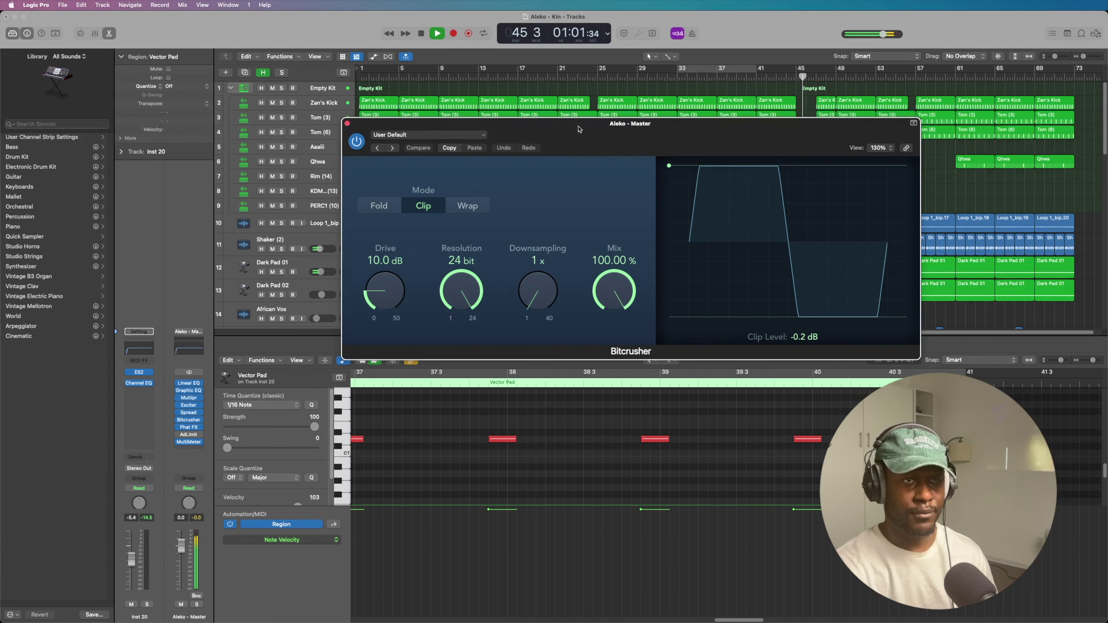
{"action": "left_click_drag", "start_coordinate": [579, 129], "coordinate": [595, 283]}
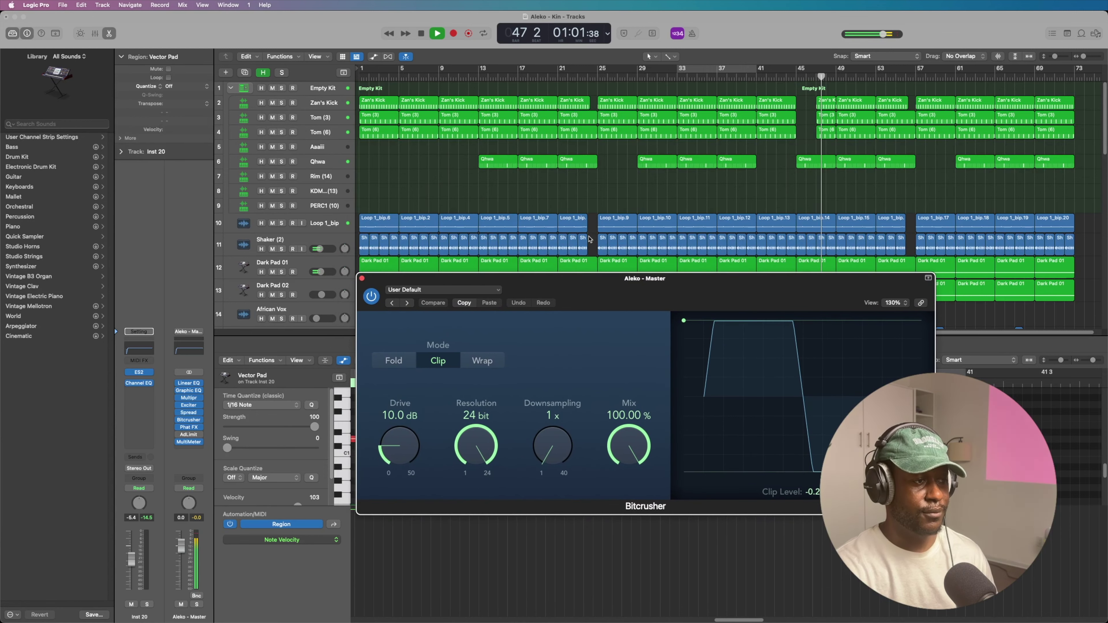
{"action": "left_click", "coordinate": [191, 428]}
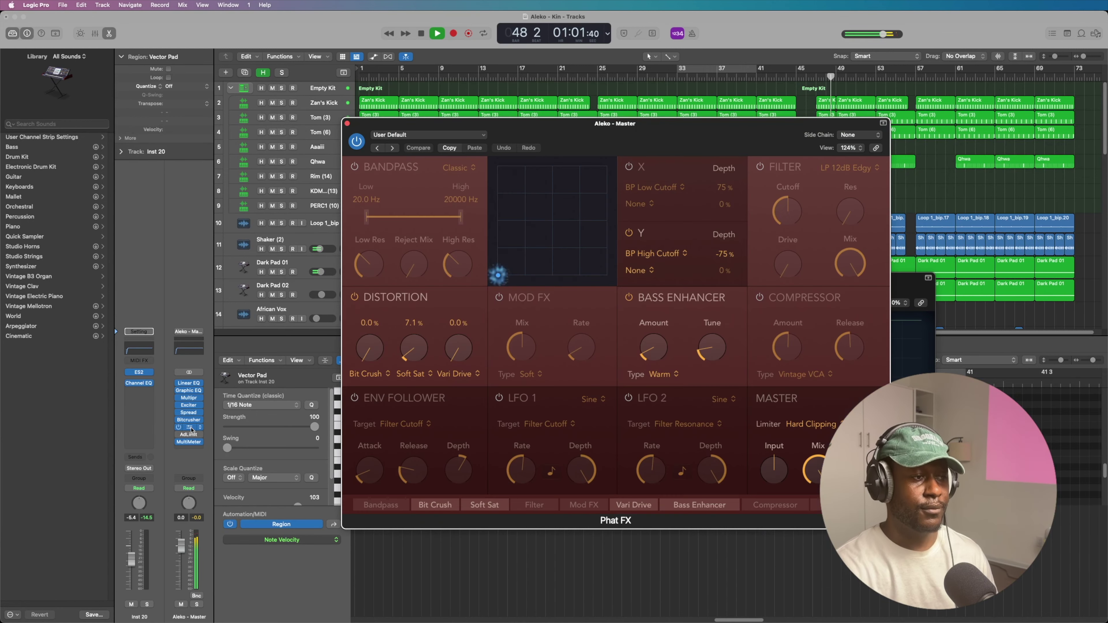
{"action": "left_click_drag", "start_coordinate": [687, 131], "coordinate": [648, 146]}
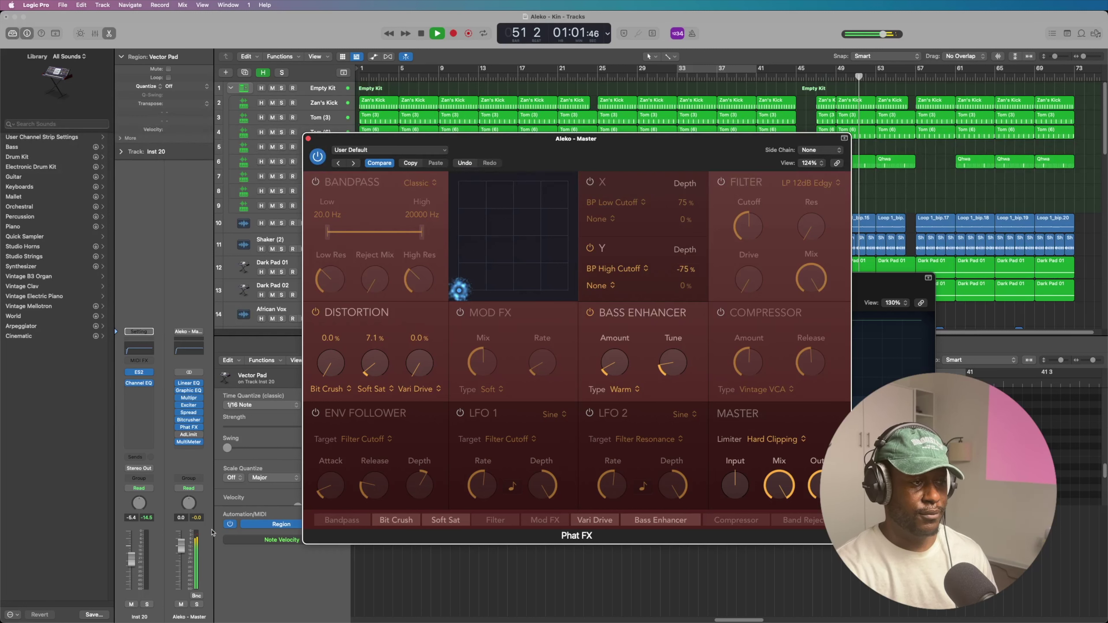
Step: Open the master channel's MultiMeter and Linear Phase EQ plug-ins and arrange their windows over the project
{"action": "left_click", "coordinate": [189, 442]}
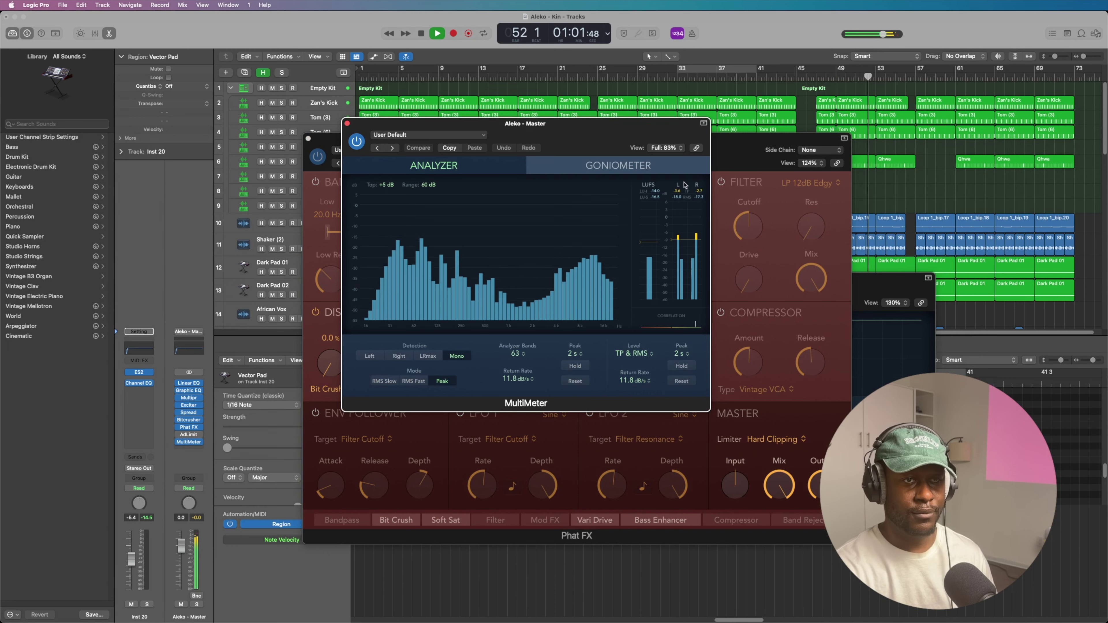
{"action": "left_click_drag", "start_coordinate": [598, 127], "coordinate": [285, 58]}
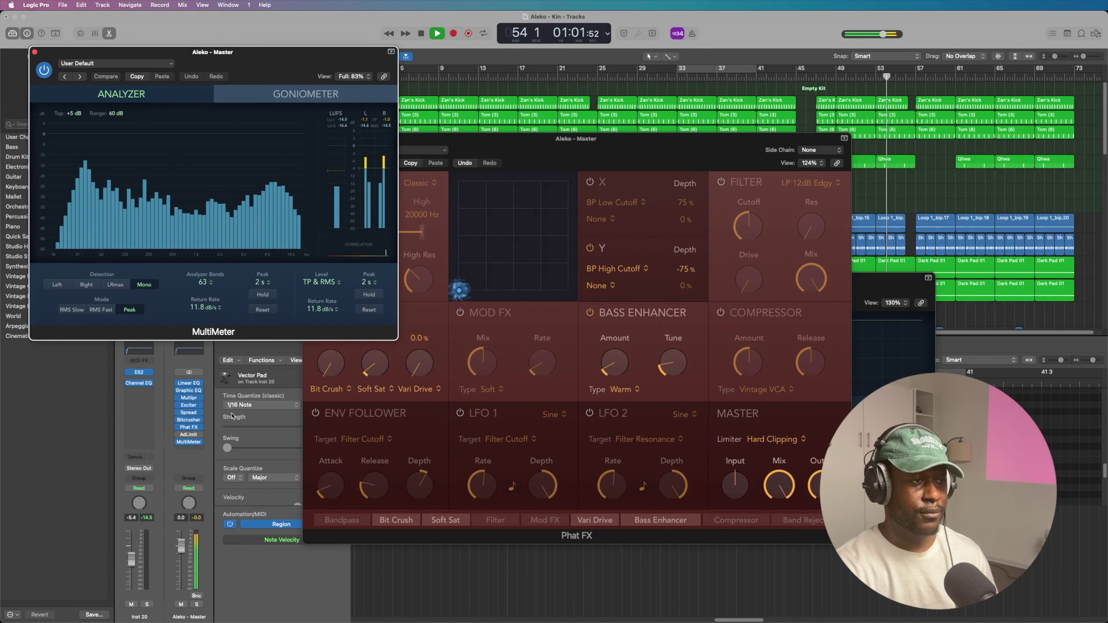
{"action": "left_click", "coordinate": [187, 384]}
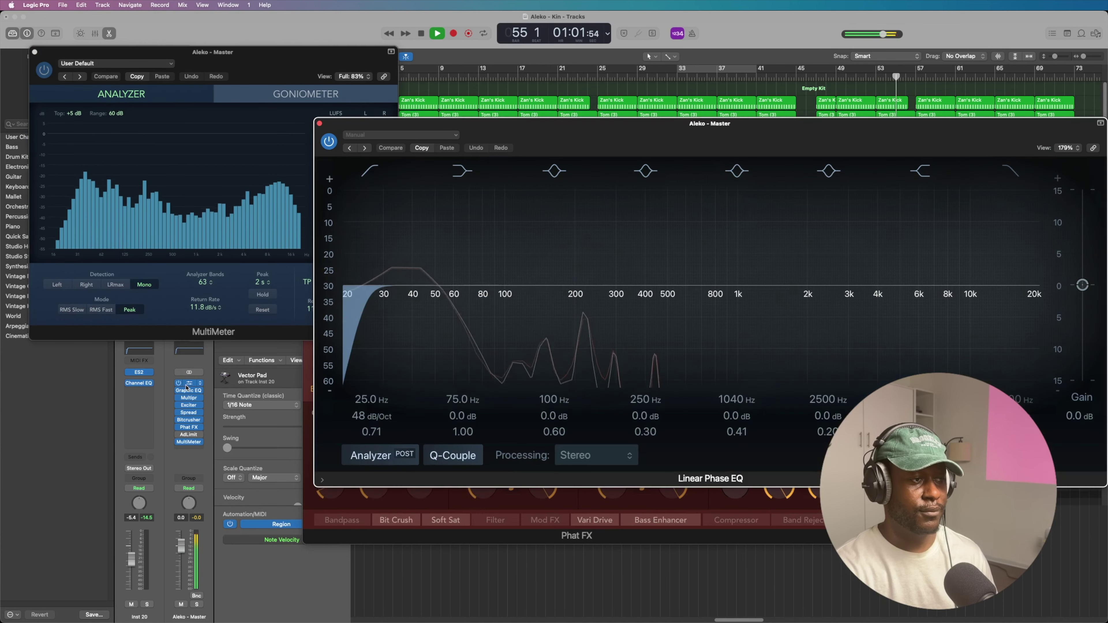
{"action": "left_click_drag", "start_coordinate": [713, 131], "coordinate": [659, 55]}
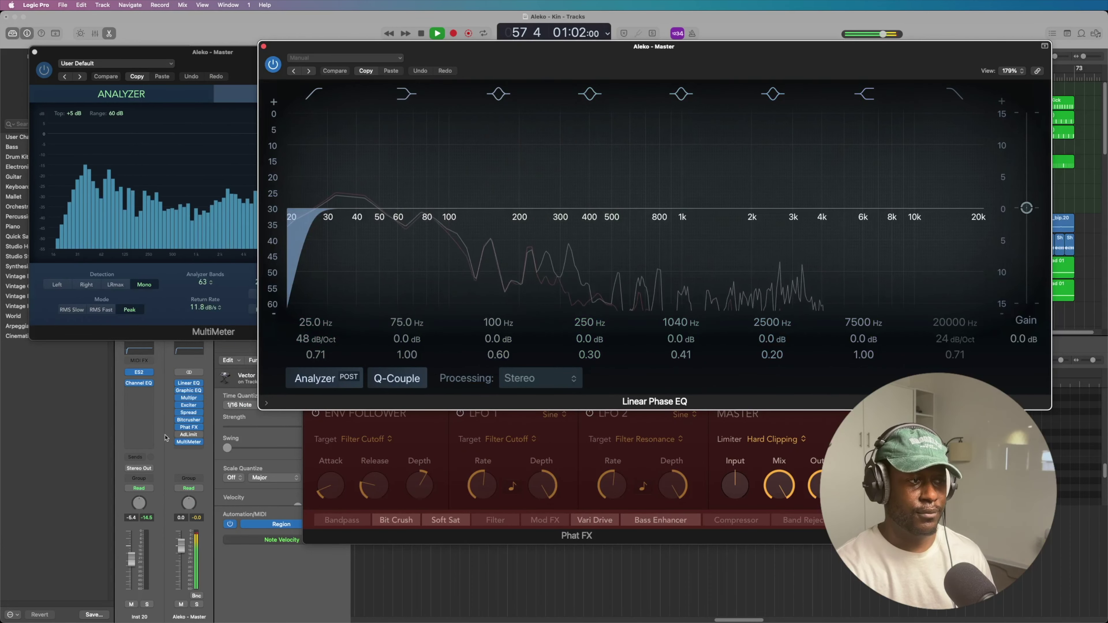
Step: Open the master channel's Multipressor, move it clear of the other plug-ins, and shrink the Linear Phase EQ window to 80%
{"action": "left_click", "coordinate": [189, 398]}
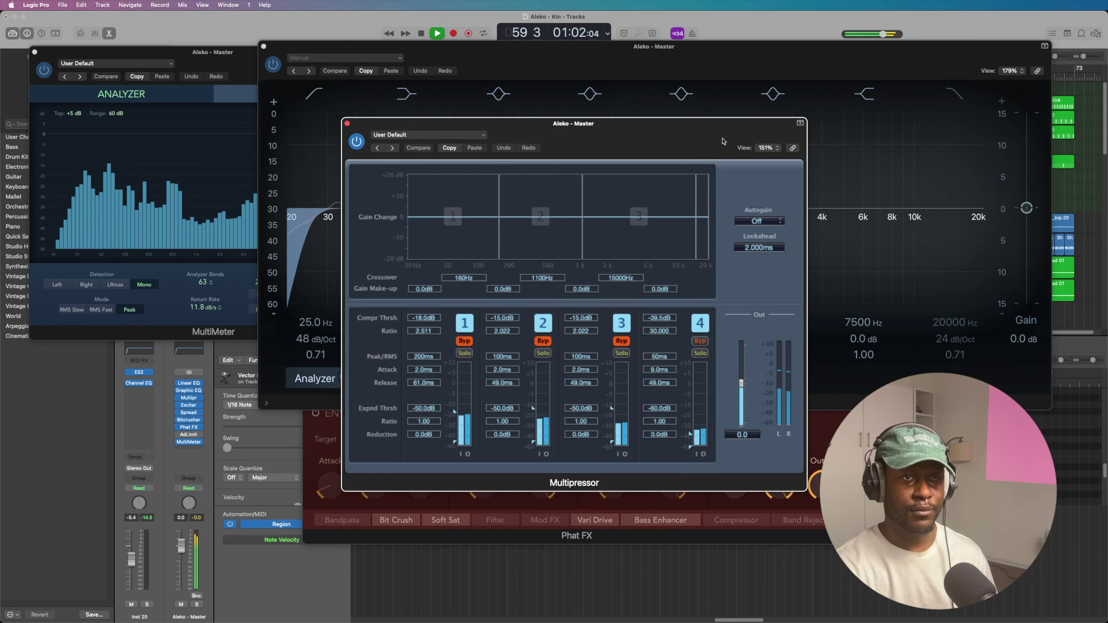
{"action": "left_click_drag", "start_coordinate": [722, 141], "coordinate": [993, 252]}
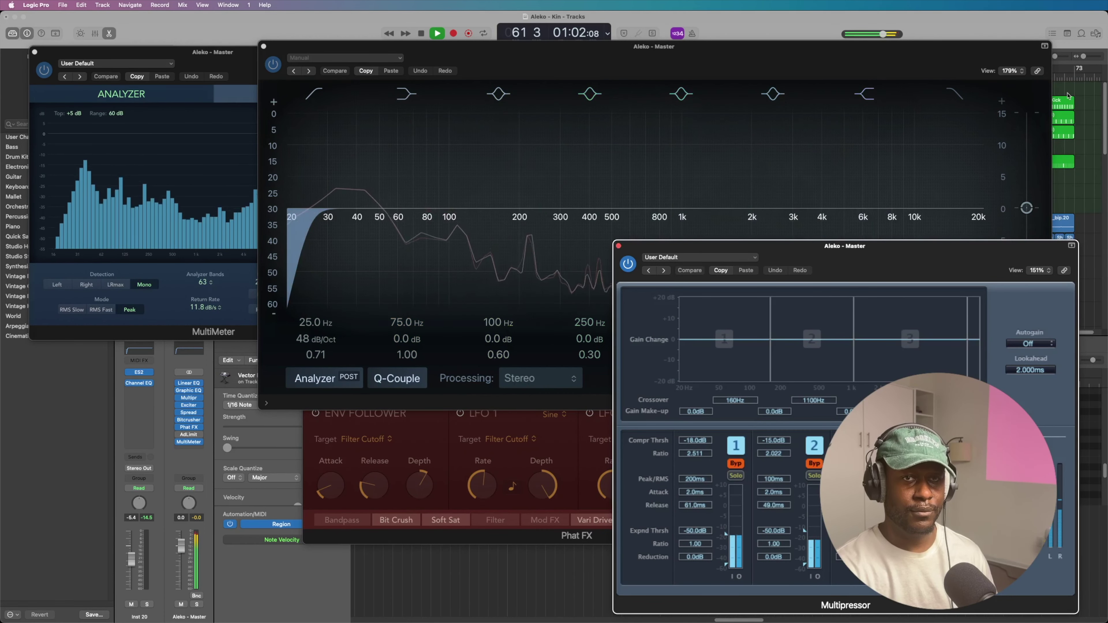
{"action": "left_click_drag", "start_coordinate": [950, 52], "coordinate": [847, 77]}
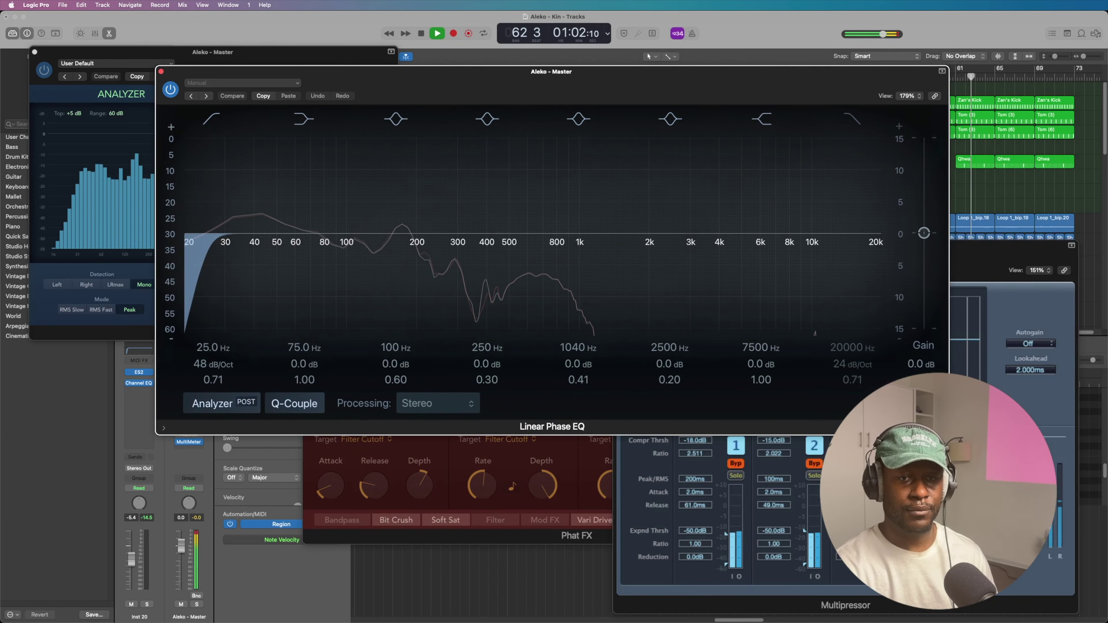
{"action": "left_click_drag", "start_coordinate": [947, 433], "coordinate": [488, 238]}
{"action": "left_click_drag", "start_coordinate": [414, 76], "coordinate": [602, 52]}
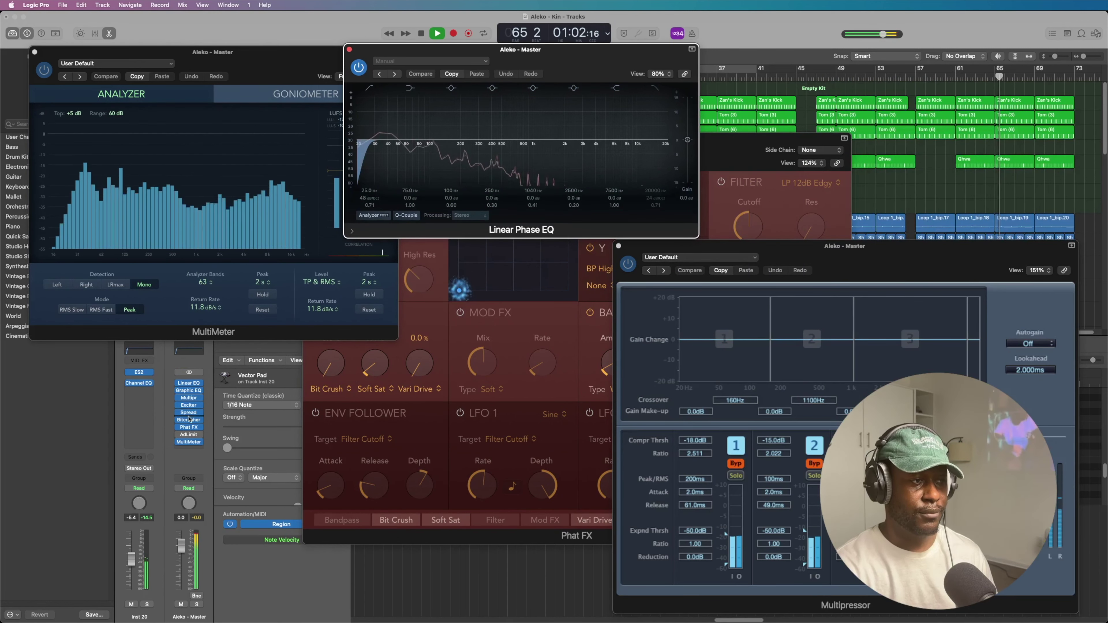
Step: Open the master channel's Exciter and Stereo Spread plug-ins, scaling their windows to 73% and 78%
{"action": "left_click", "coordinate": [189, 406]}
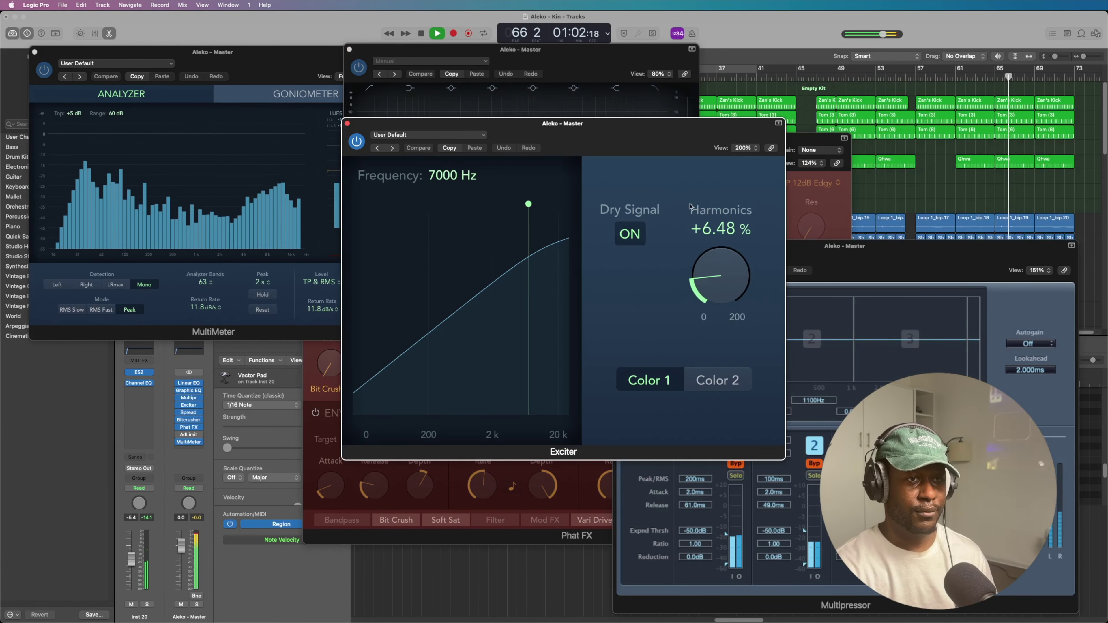
{"action": "left_click_drag", "start_coordinate": [524, 124], "coordinate": [362, 212]}
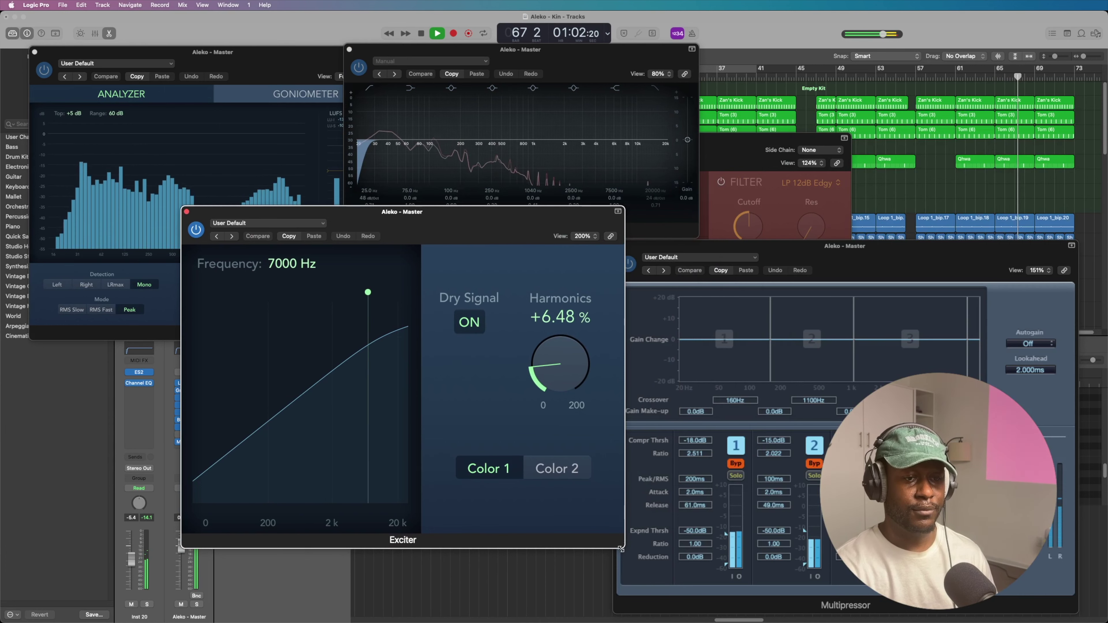
{"action": "left_click_drag", "start_coordinate": [624, 547], "coordinate": [343, 365]}
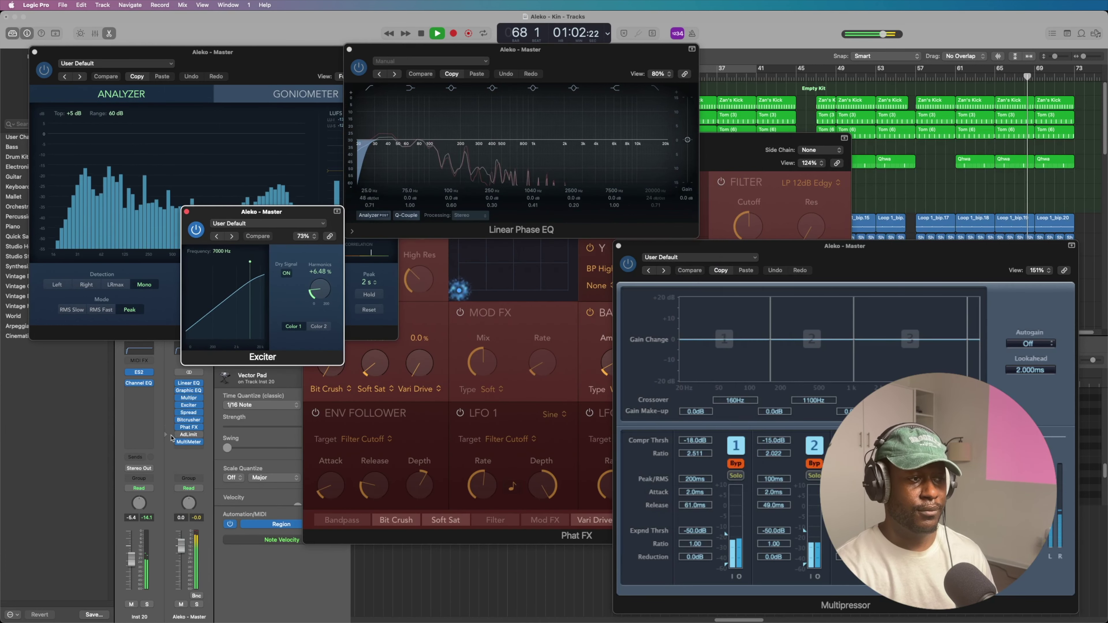
{"action": "left_click", "coordinate": [188, 413]}
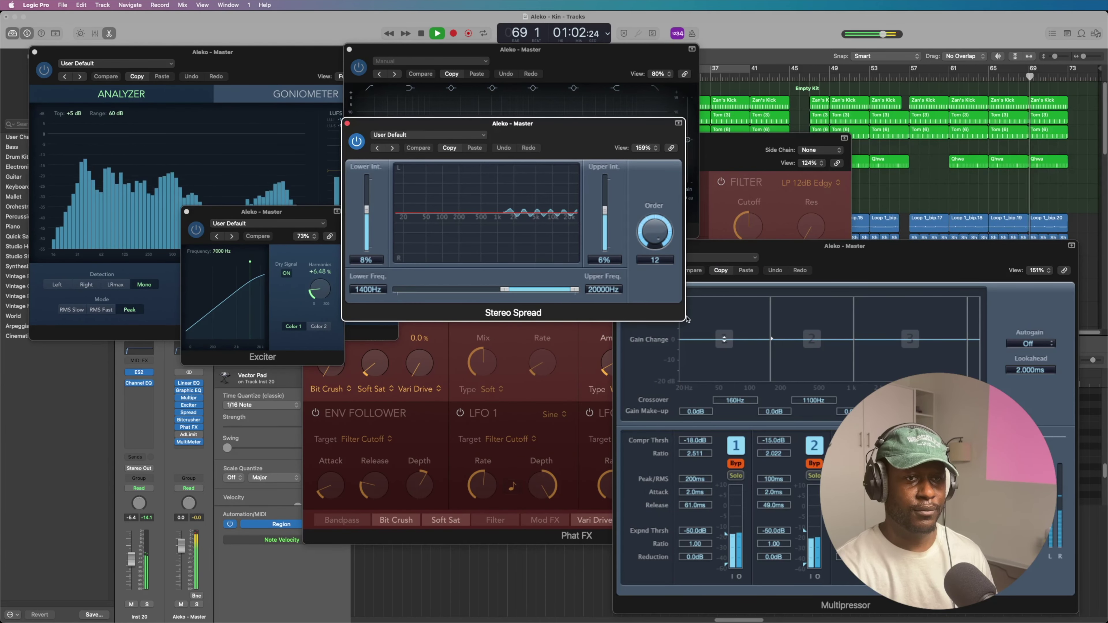
{"action": "left_click_drag", "start_coordinate": [685, 318], "coordinate": [510, 229]}
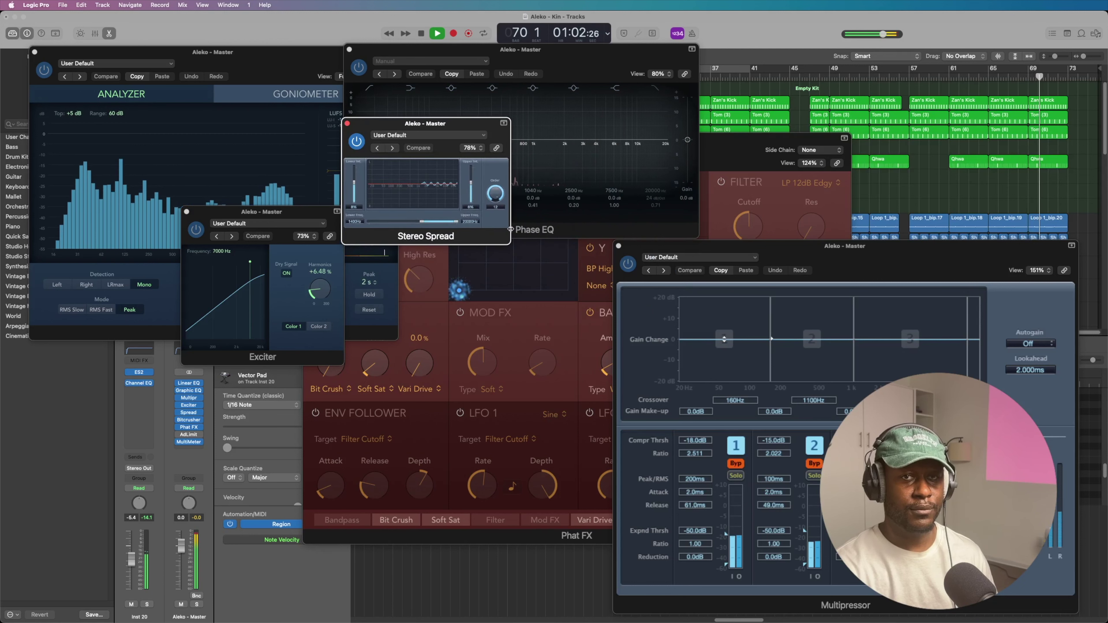